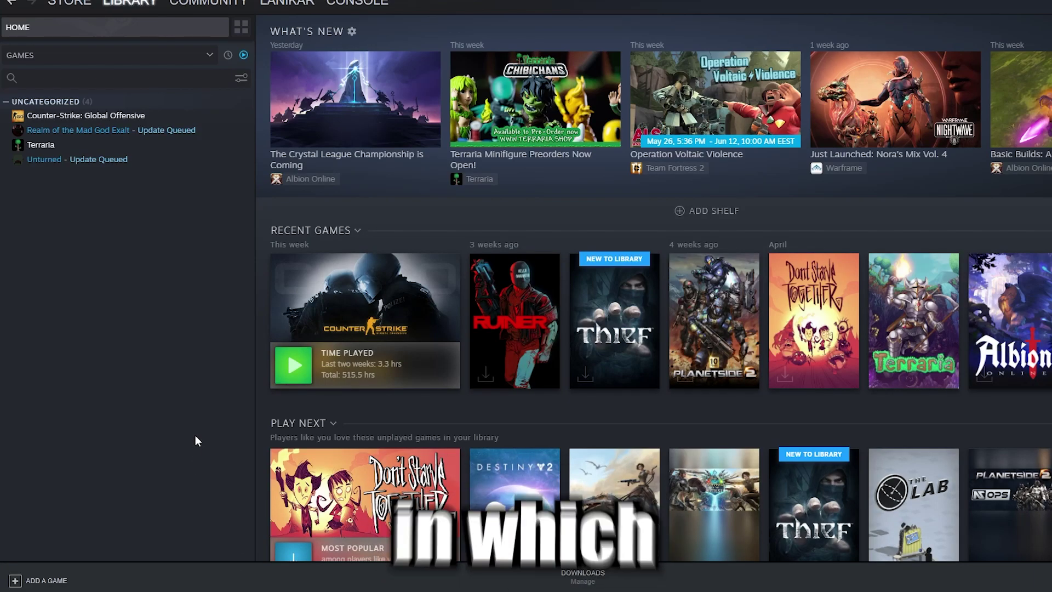
- Show the Updates page of Terraria's Steam properties to read its App ID 105600
{"action": "right_click", "coordinate": [48, 146]}
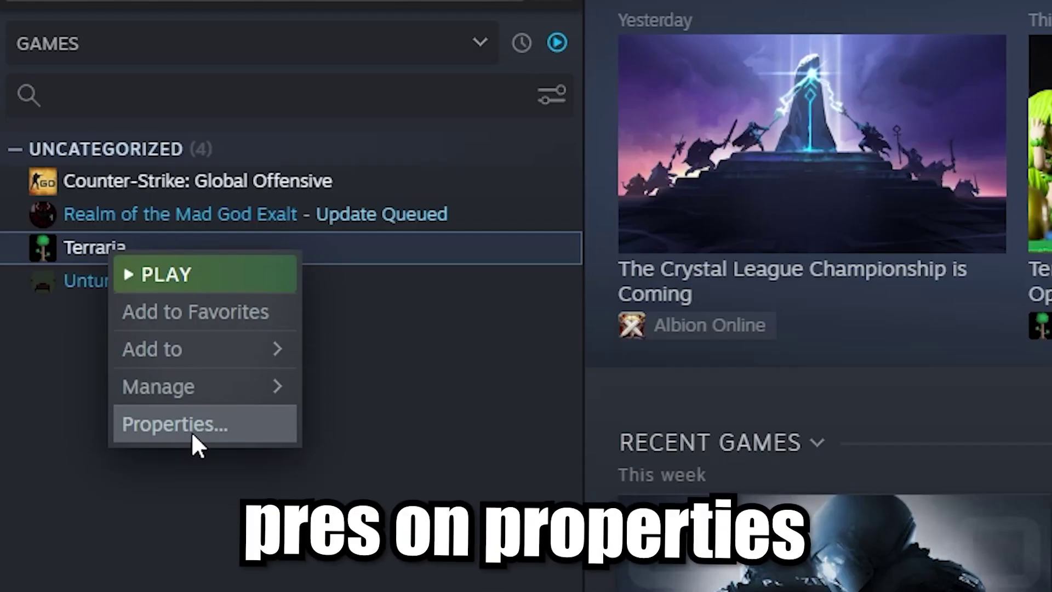
{"action": "left_click", "coordinate": [83, 223]}
{"action": "left_click", "coordinate": [278, 144]}
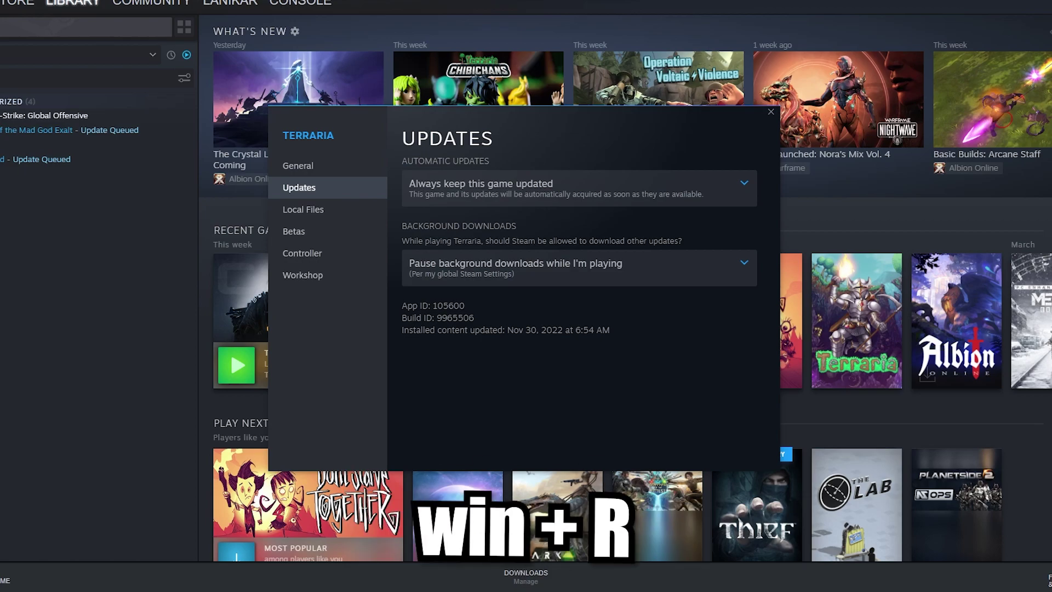
- Bring up the Windows Run prompt to launch the steam://open/console address
{"action": "key", "text": "super+r"}
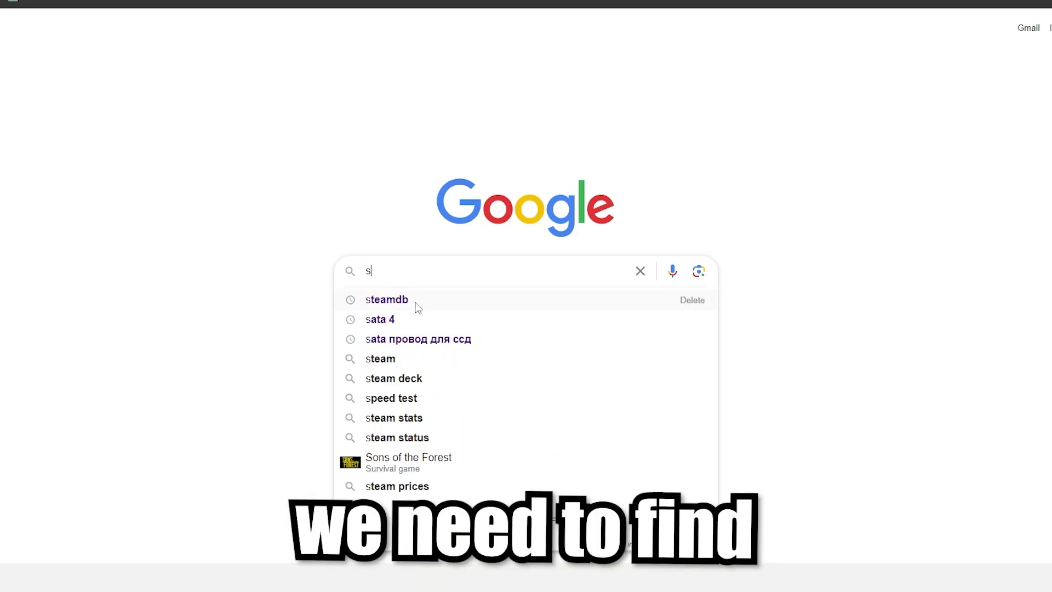
- Reach SteamDB via Google, open Terraria's achievements list, and select the TIMBER API name
{"action": "left_click", "coordinate": [417, 303]}
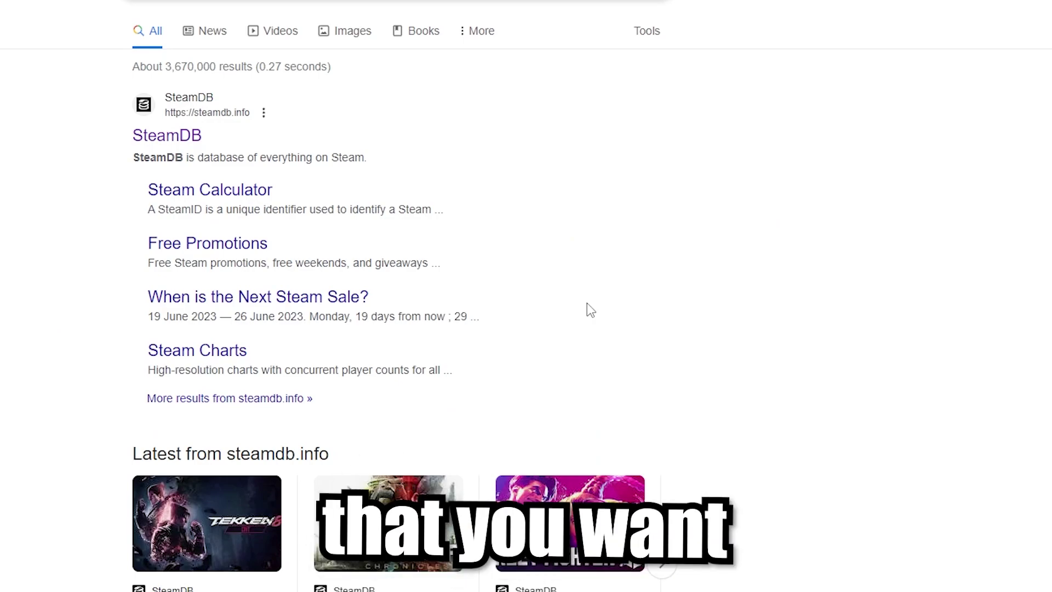
{"action": "left_click", "coordinate": [165, 140]}
{"action": "left_click", "coordinate": [307, 13]}
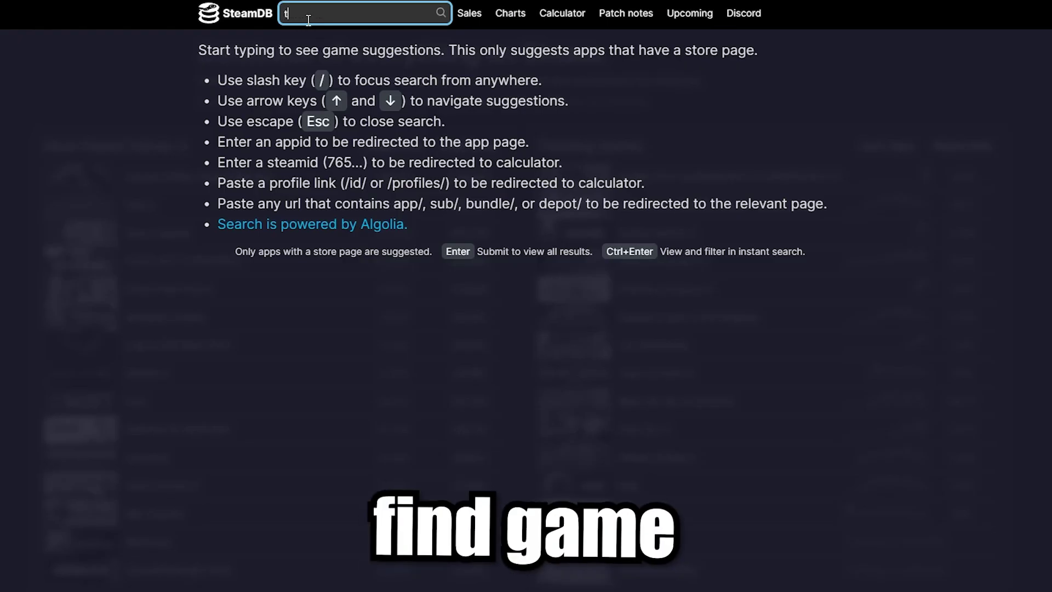
{"action": "type", "text": "ter"}
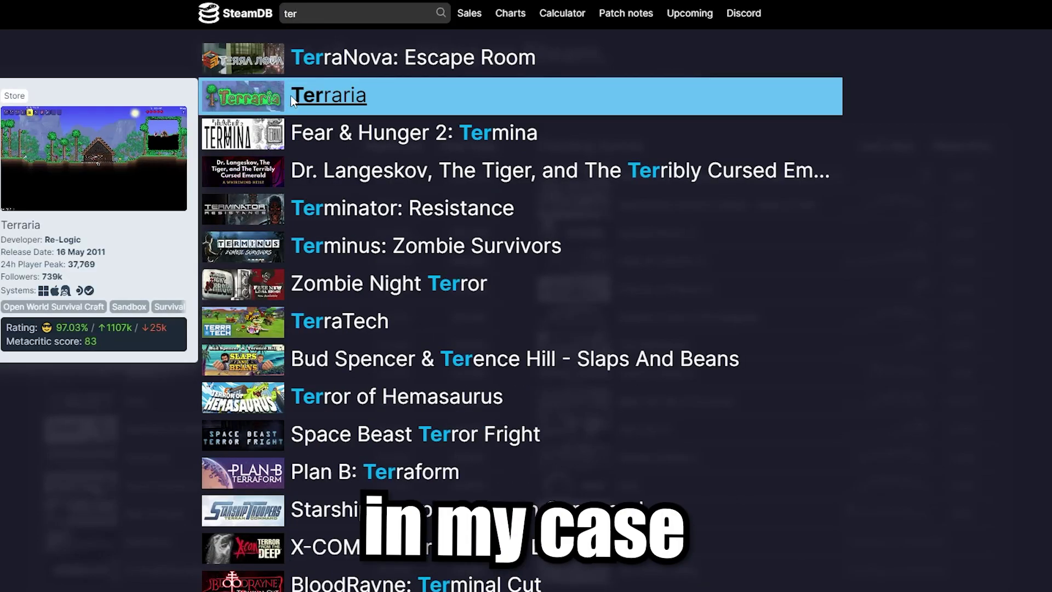
{"action": "left_click", "coordinate": [290, 95]}
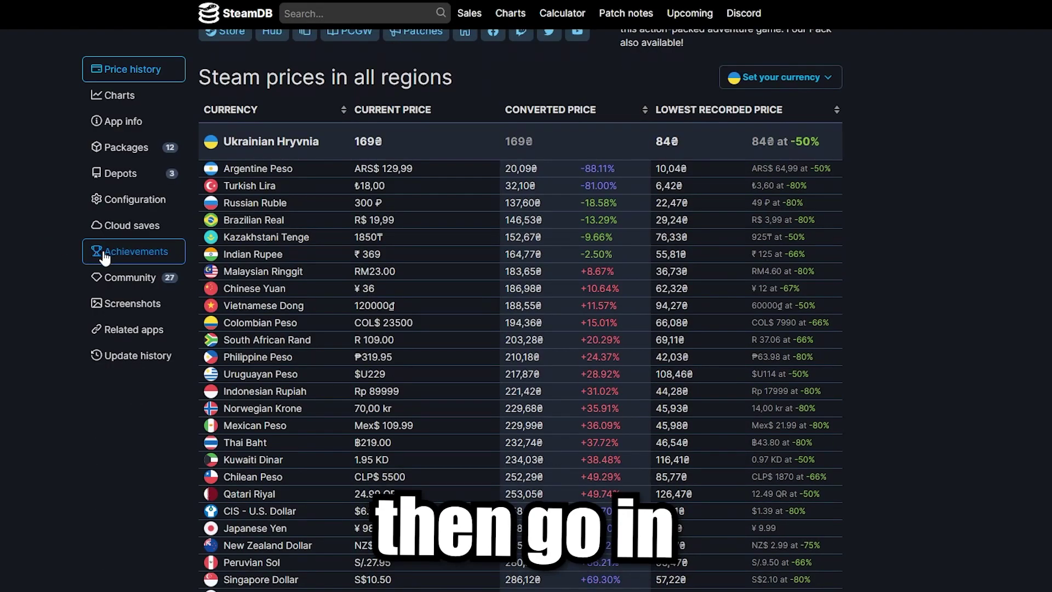
{"action": "left_click", "coordinate": [105, 259]}
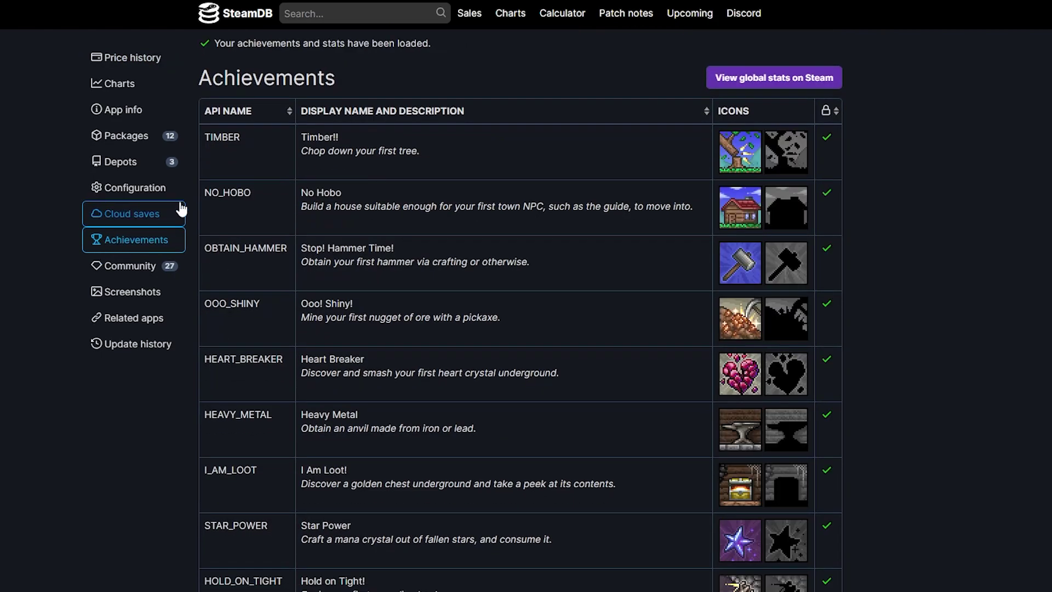
{"action": "left_click_drag", "start_coordinate": [243, 136], "coordinate": [205, 138]}
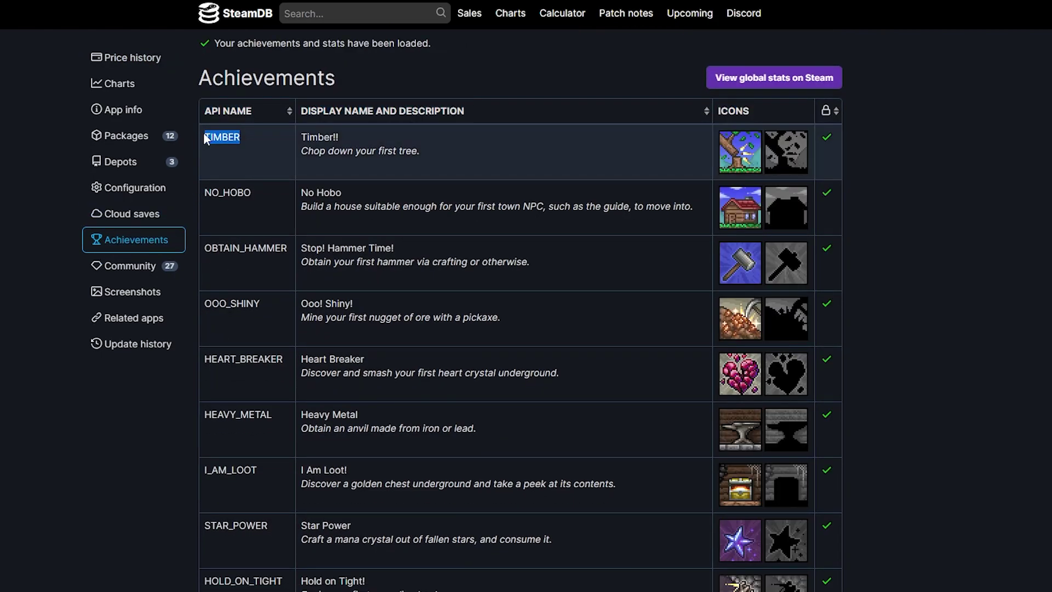
{"action": "left_click", "coordinate": [423, 75]}
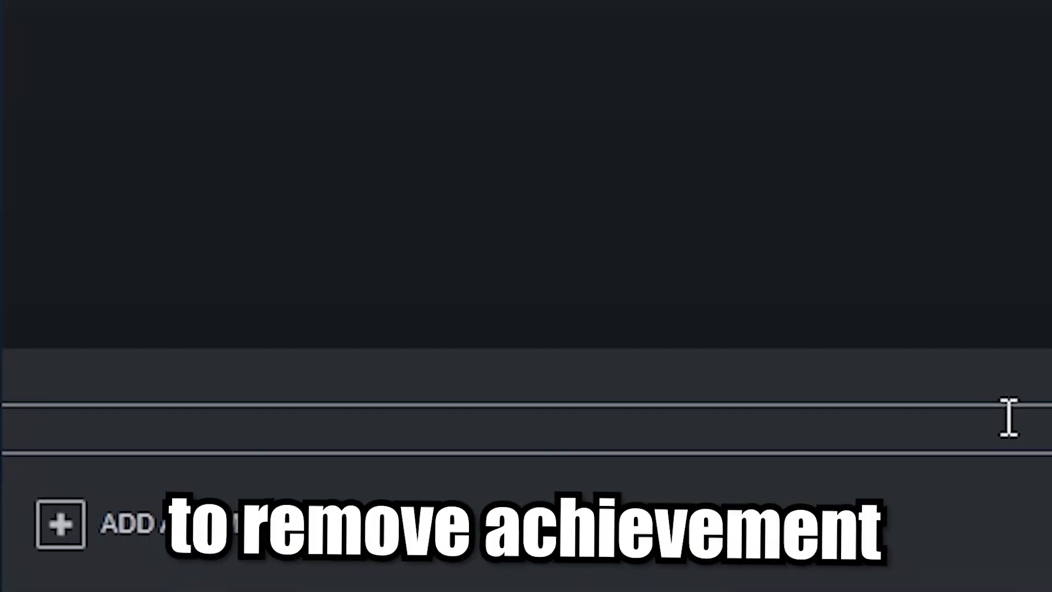
{"action": "type", "text": "achievement_clear 105600 TIMBER"}
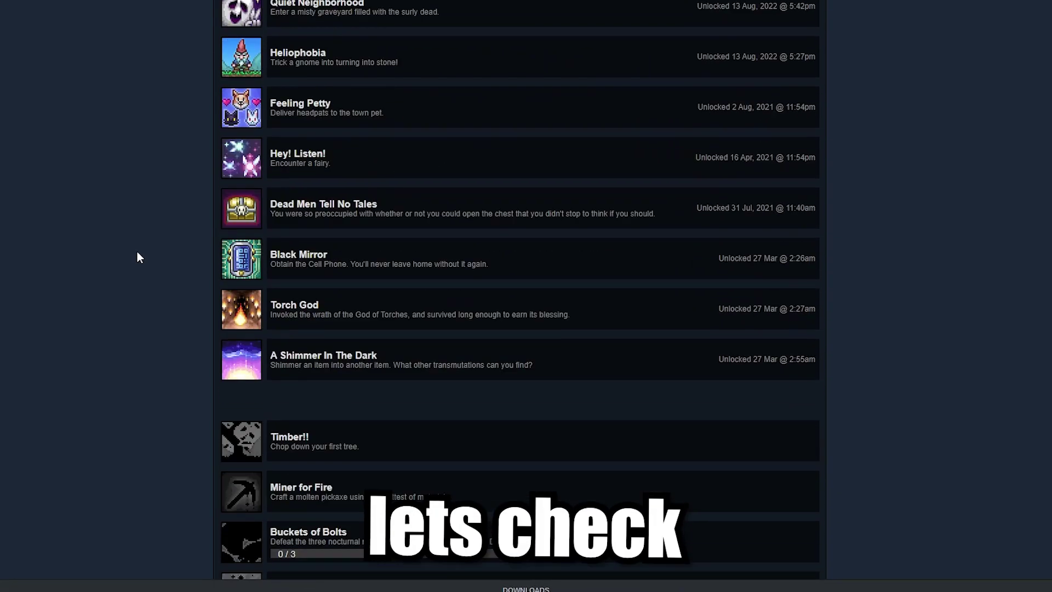
{"action": "scroll", "coordinate": [137, 251], "scroll_direction": "down", "scroll_amount": 2}
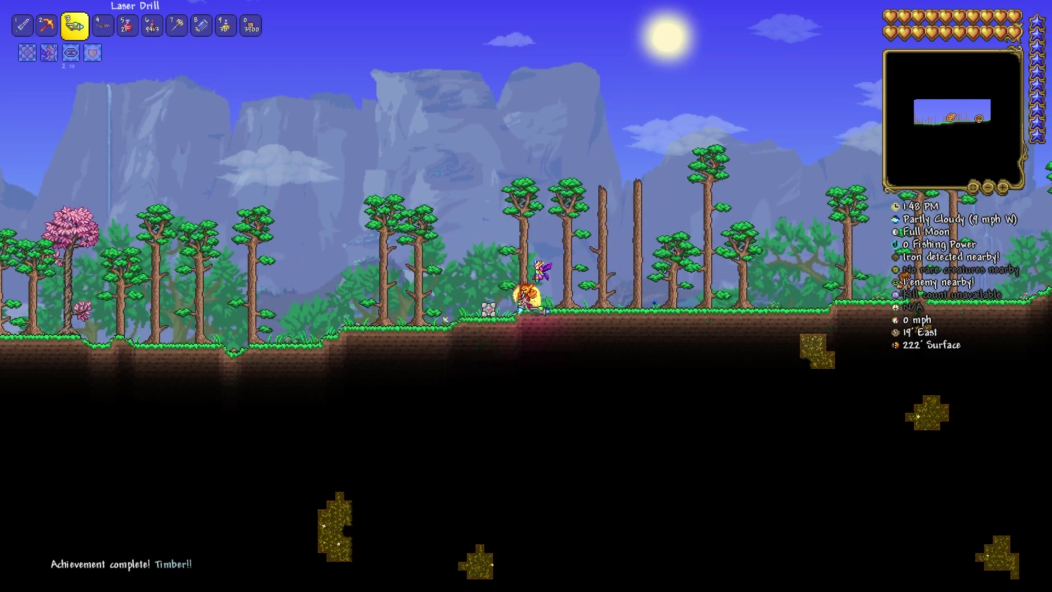
- Walk the character east toward the trees and dig out the dirt beneath it
{"action": "key", "text": "d"}
{"action": "left_click_drag", "start_coordinate": [491, 306], "coordinate": [546, 321]}
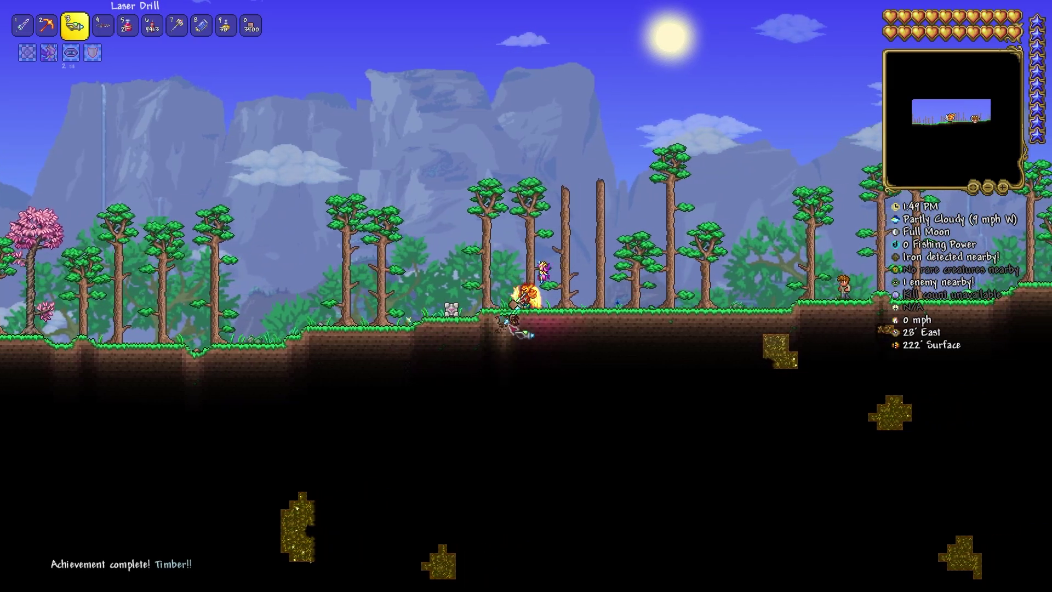